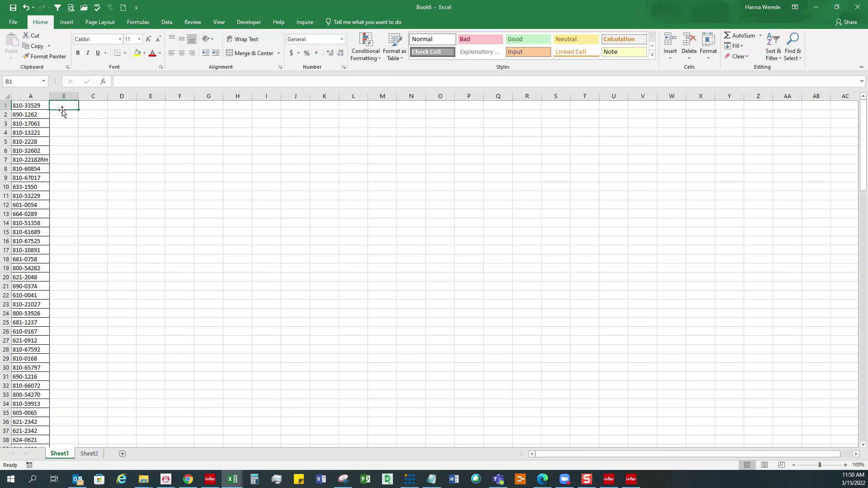
Start a VLOOKUP in B1 by typing =vl, then erase the entry
type("=")
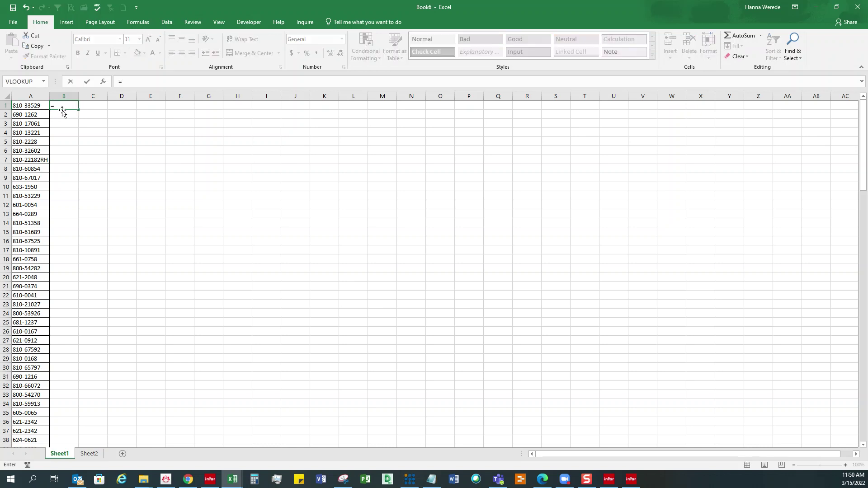
type("vl")
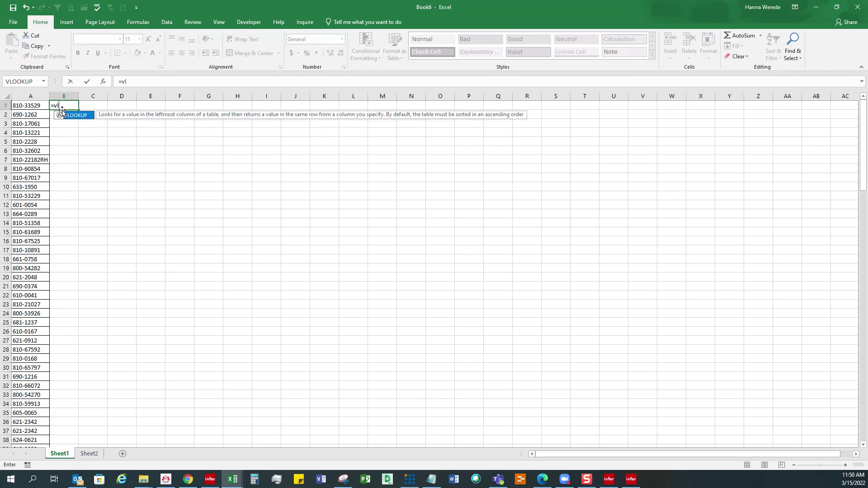
double_click(67, 116)
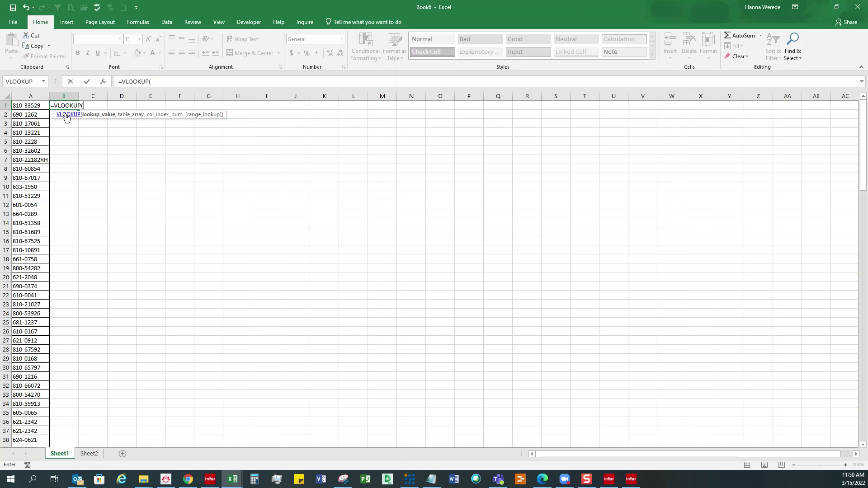
key("BackSpace")
key("BackSpace")
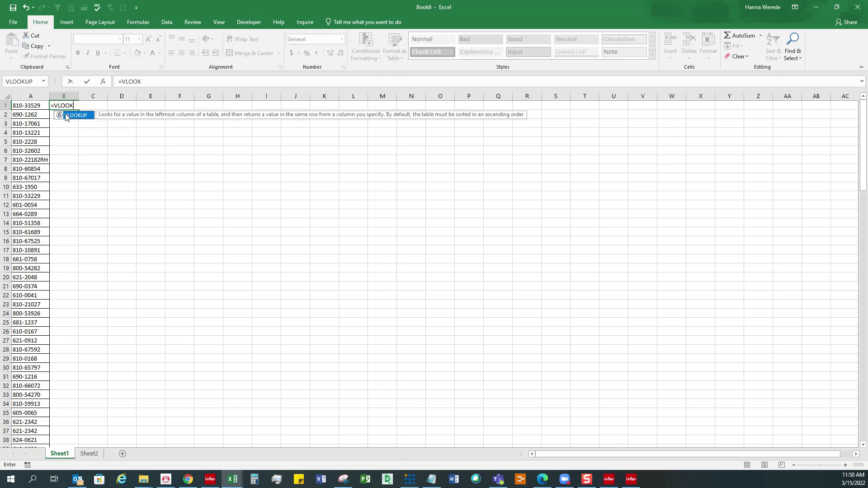
key("BackSpace")
key("BackSpace")
key("BackSpace")
key("BackSpace")
key("BackSpace")
key("BackSpace")
key("BackSpace")
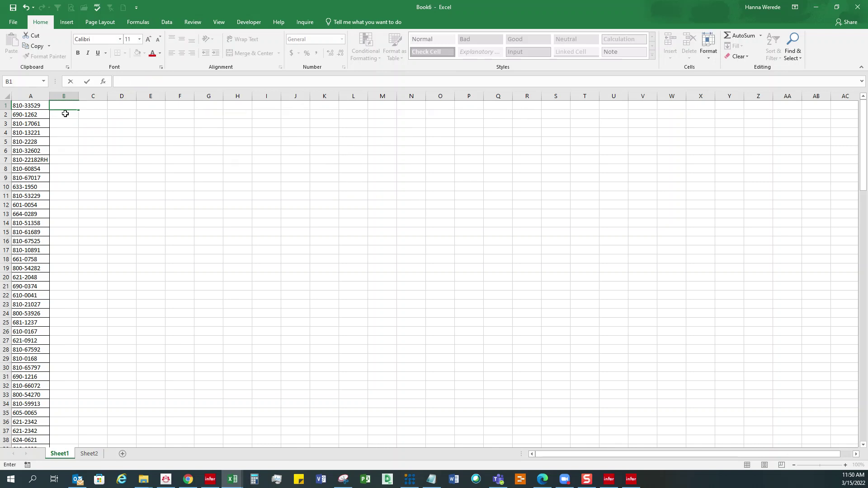
Insert VLOOKUP into B1 through the Insert Function dialog with a cleared search box
left_click(104, 82)
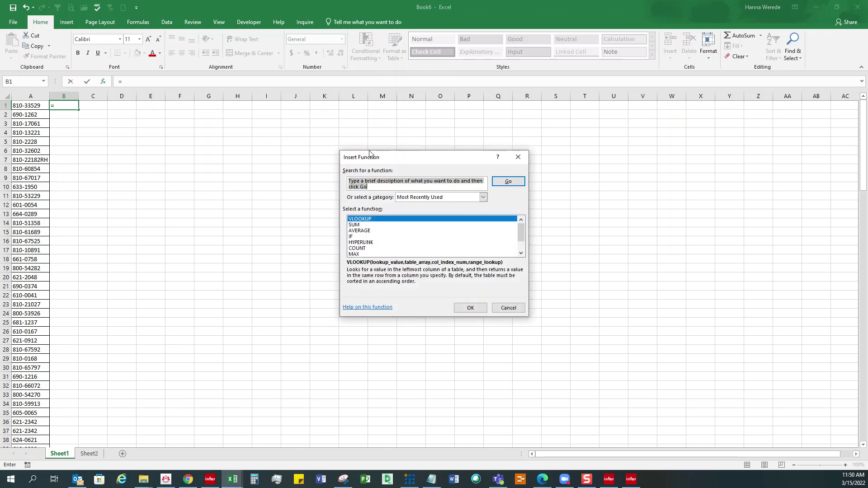
left_click_drag(371, 158, 243, 146)
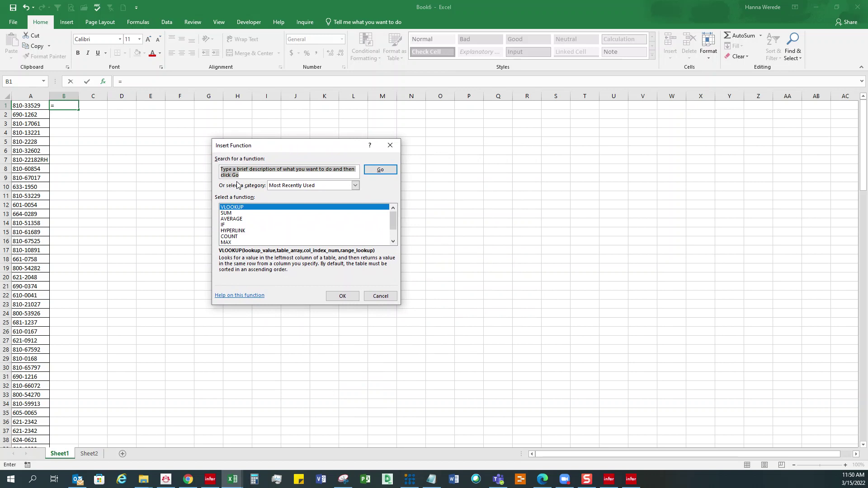
left_click_drag(241, 177, 218, 170)
key("BackSpace")
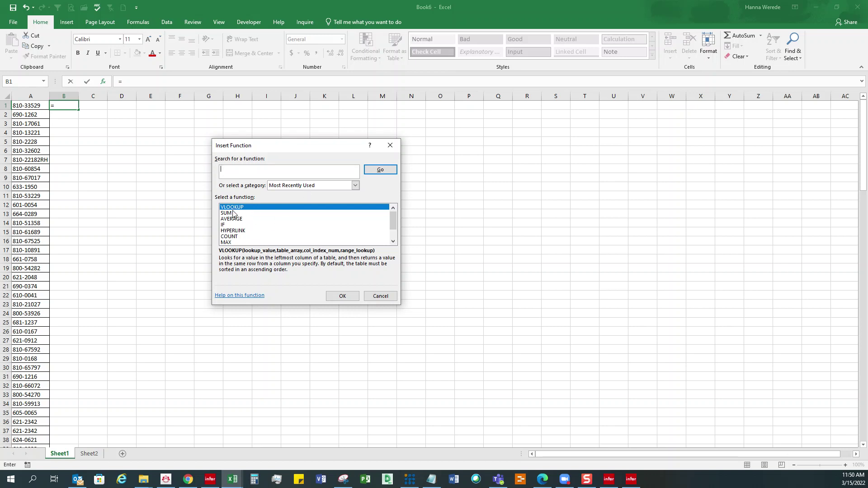
scroll(384, 226, "down", 1)
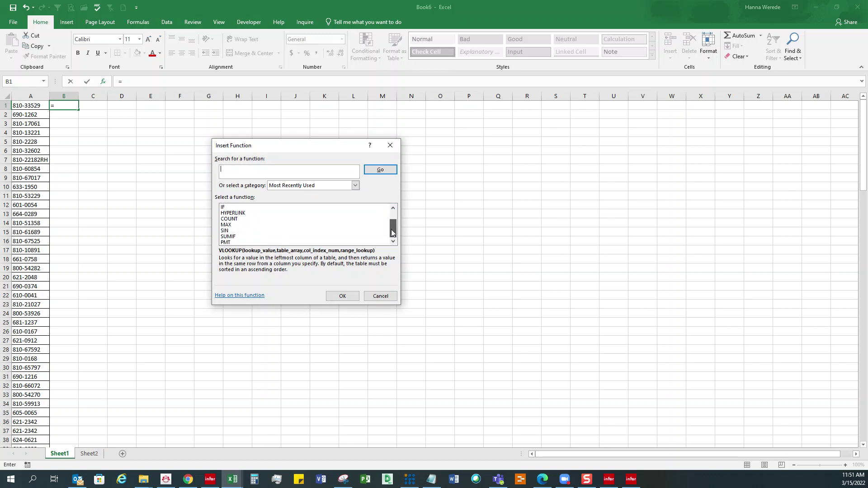
scroll(391, 231, "up", 1)
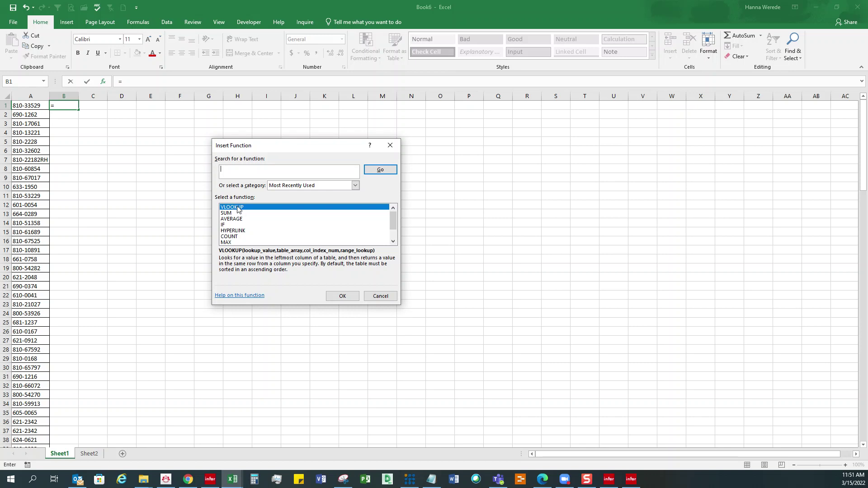
double_click(238, 207)
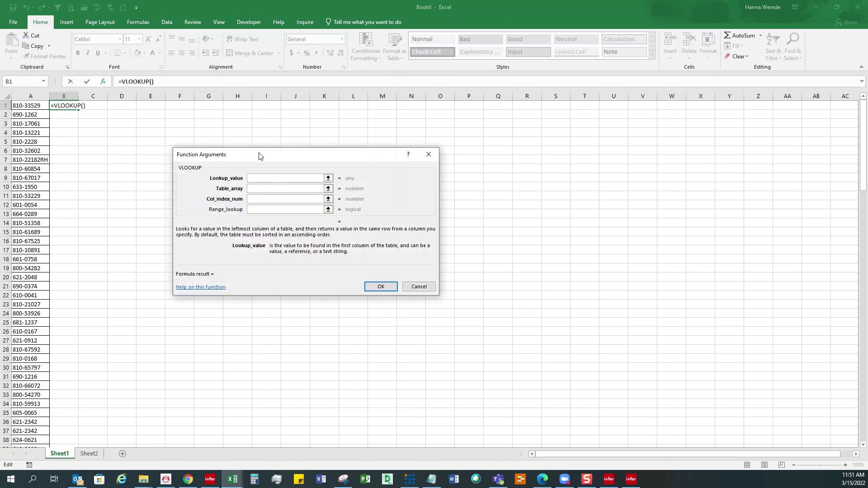
Set VLOOKUP's Lookup_value to A1 and bring up the other open workbooks for Table_array
left_click_drag(255, 157, 249, 145)
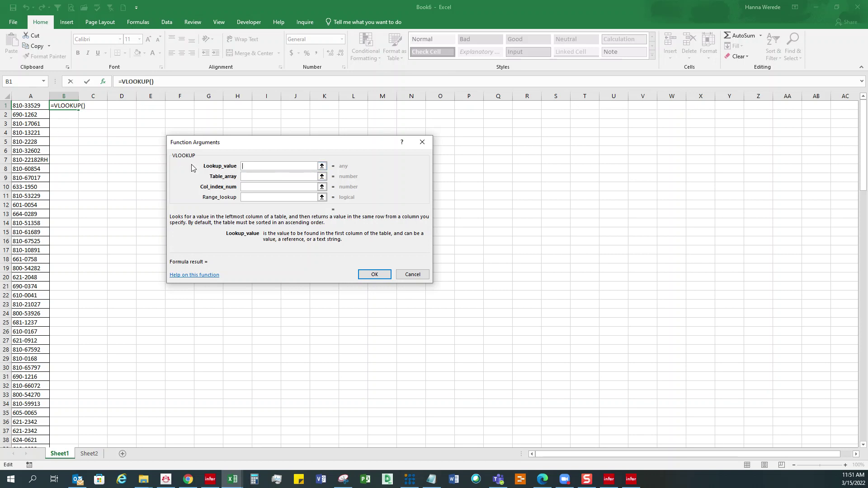
left_click(29, 106)
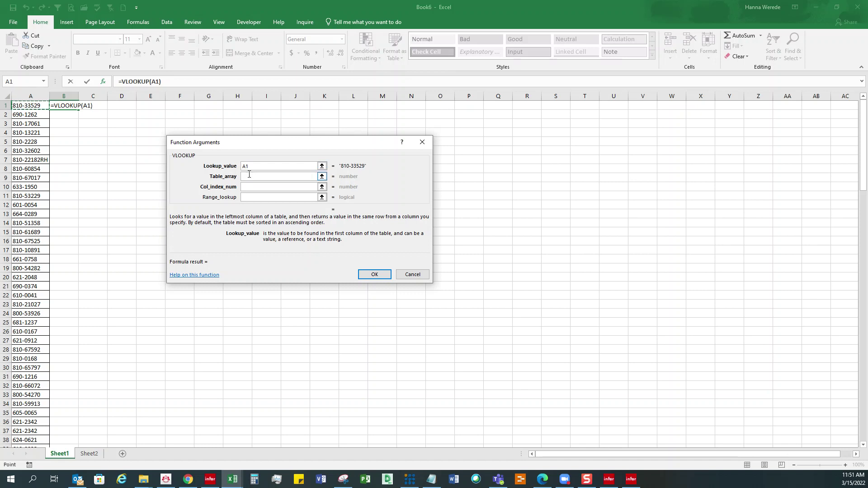
left_click(252, 180)
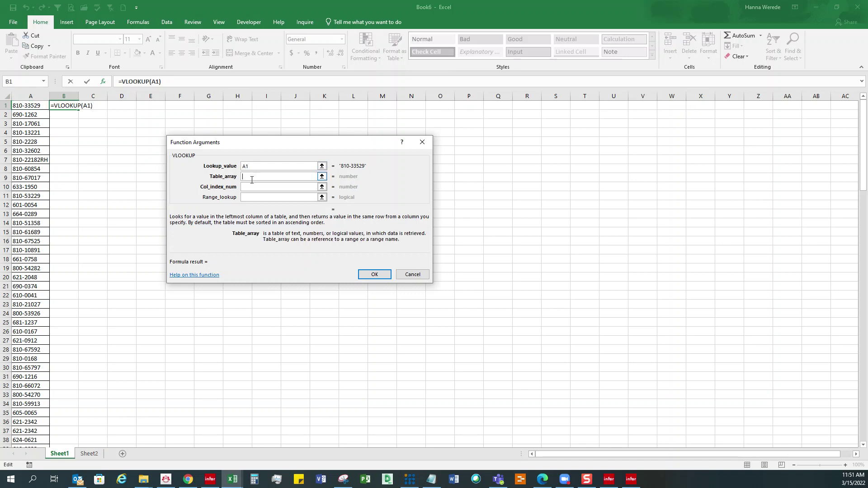
left_click(232, 479)
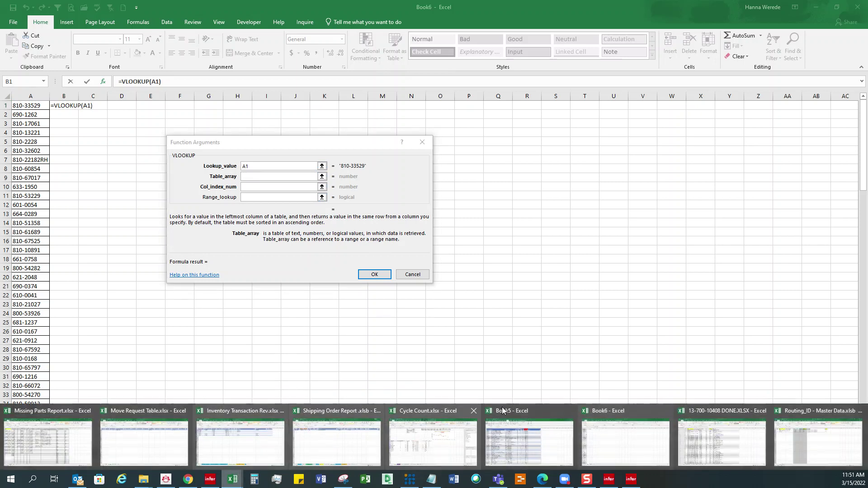
Set Table_array to columns D:F of the Data sheet in Routing_ID - Master Data
left_click(790, 432)
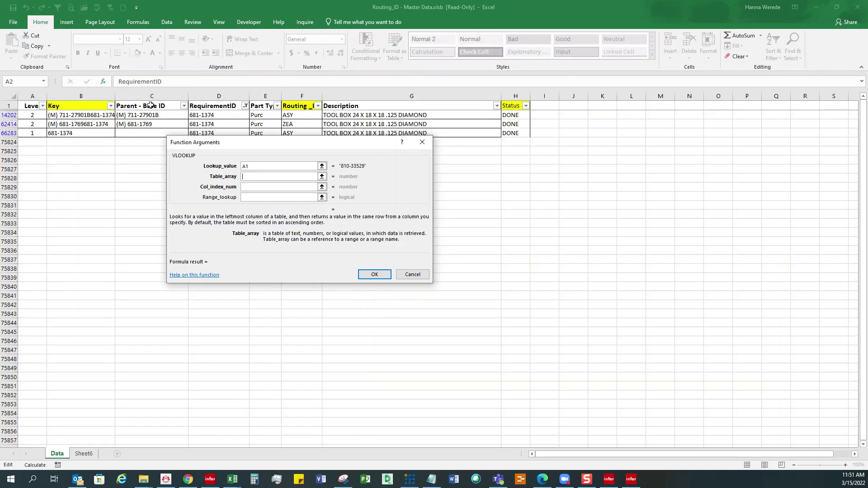
left_click_drag(233, 94, 289, 95)
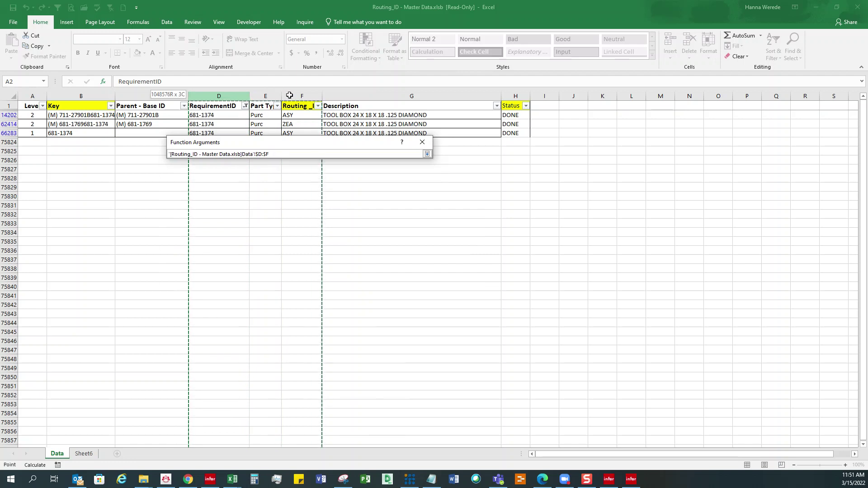
left_click_drag(289, 96, 290, 95)
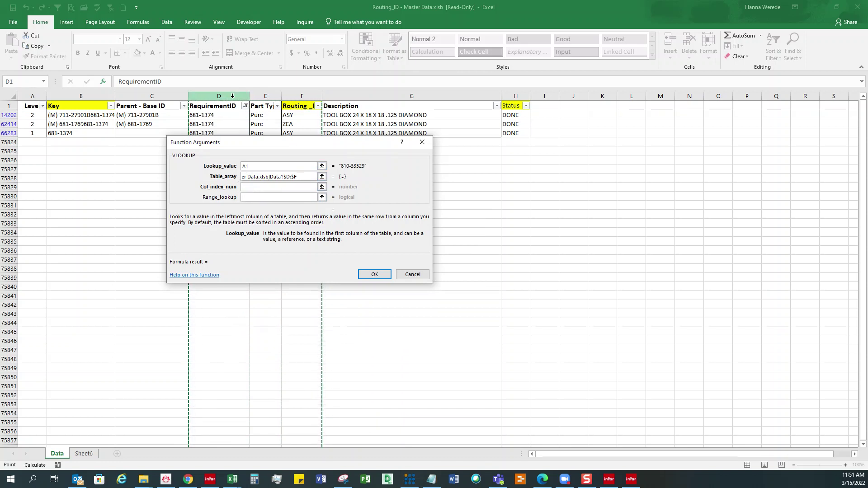
left_click(251, 187)
Enter column index 3 and range lookup 0 for exact match, and confirm the VLOOKUP
type("3")
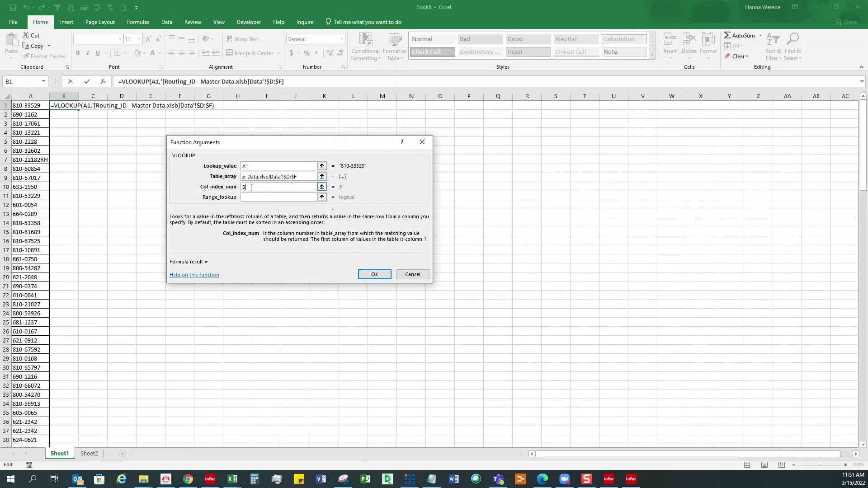
key("Tab")
left_click(247, 197)
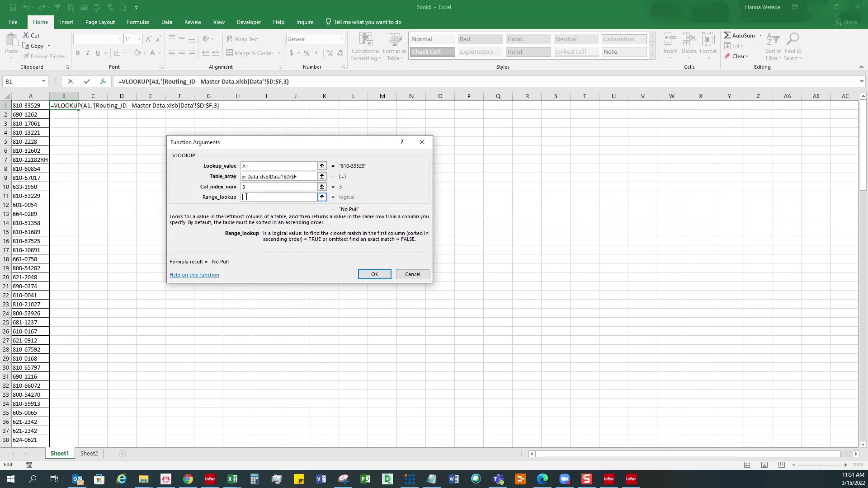
type(",0")
left_click(369, 273)
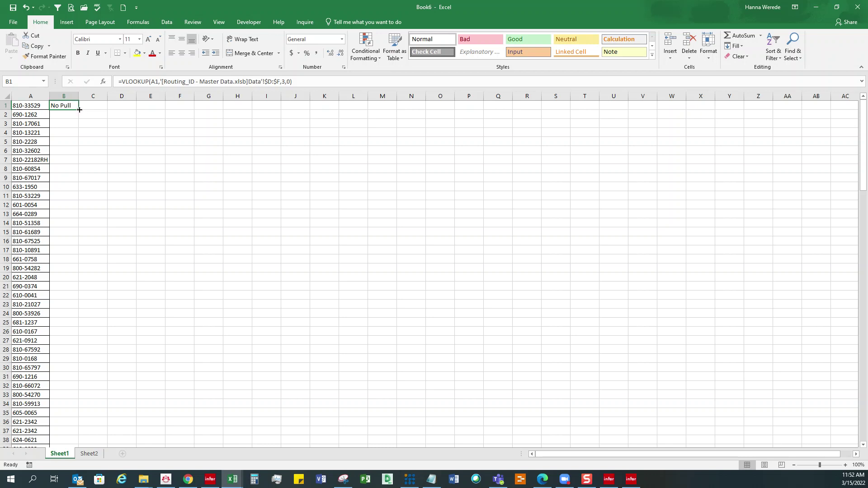
double_click(79, 109)
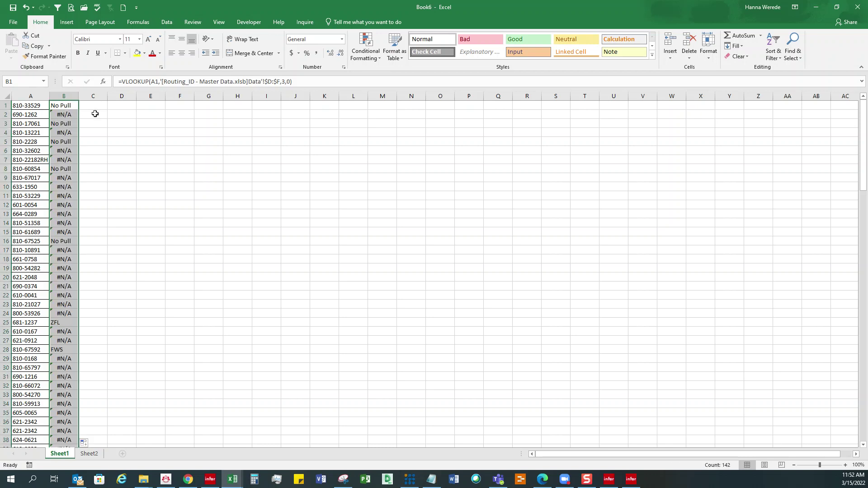
scroll(68, 287, "down", 8)
scroll(68, 287, "down", 7)
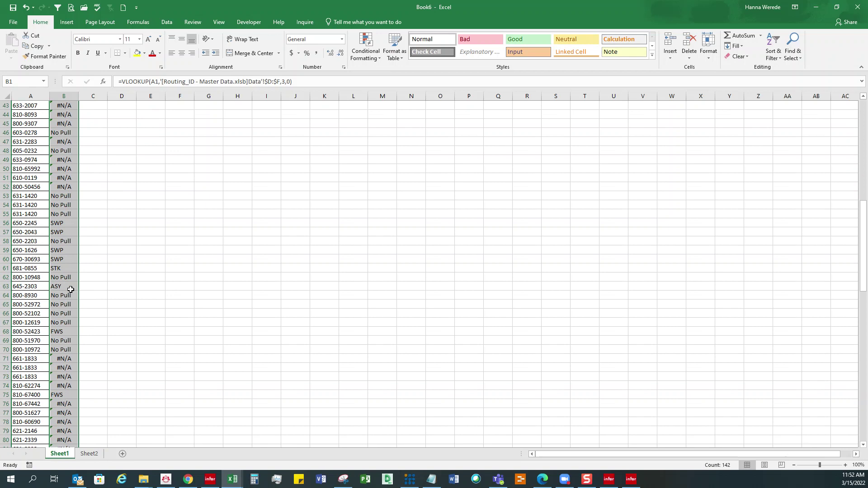
scroll(71, 289, "down", 8)
scroll(70, 289, "down", 10)
scroll(71, 290, "down", 2)
scroll(71, 290, "down", 3)
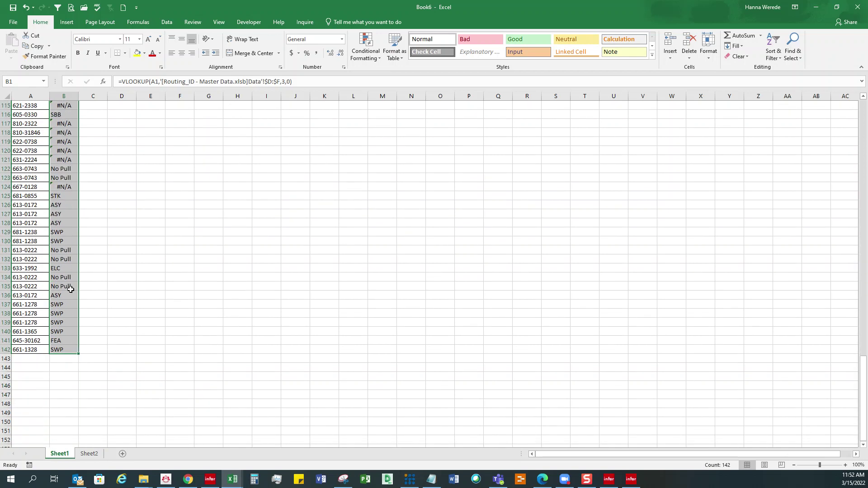
scroll(71, 289, "up", 11)
scroll(71, 289, "up", 7)
scroll(70, 289, "up", 10)
scroll(71, 289, "up", 2)
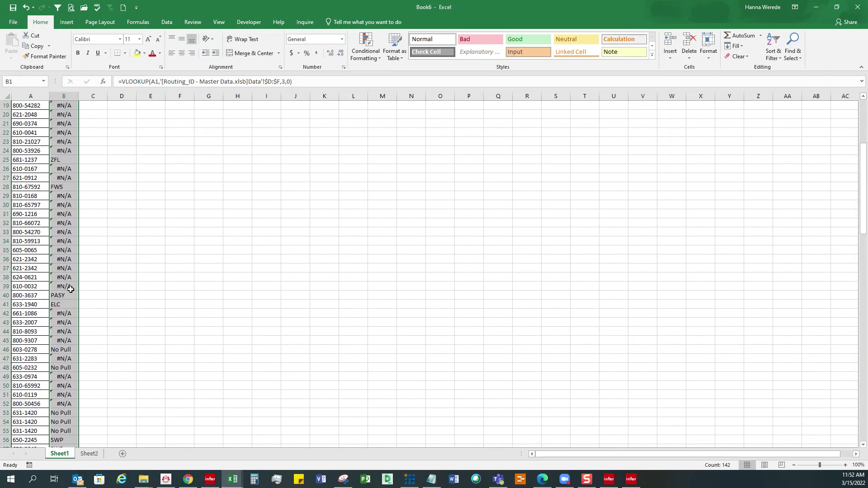
scroll(71, 289, "up", 8)
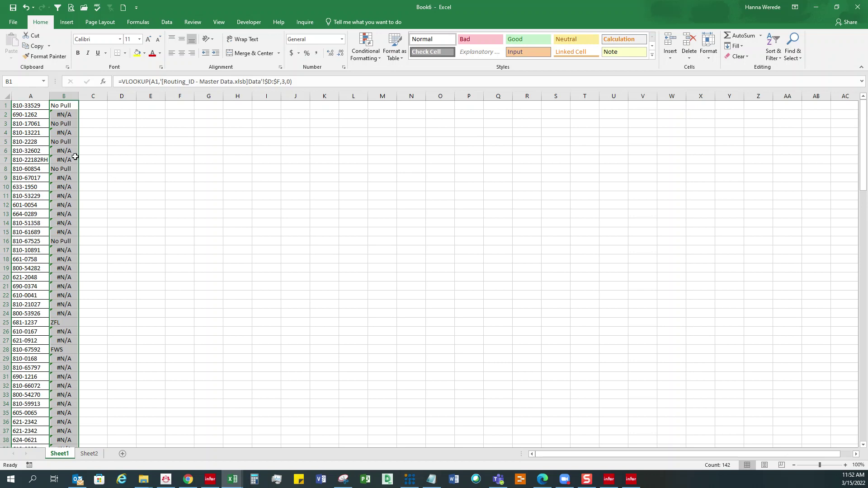
left_click(67, 115)
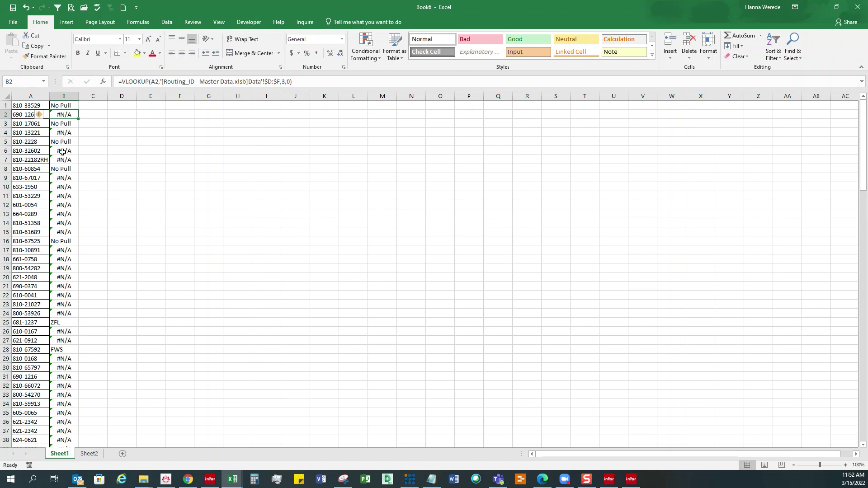
left_click(65, 133)
left_click(64, 151)
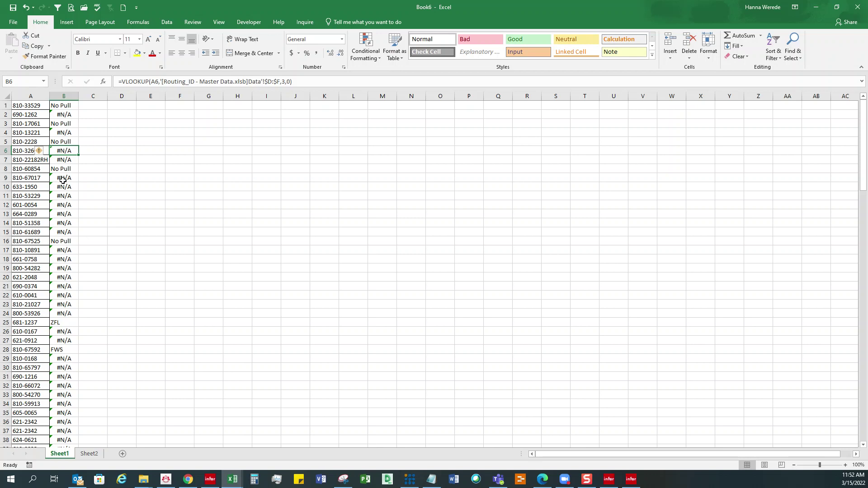
left_click(64, 106)
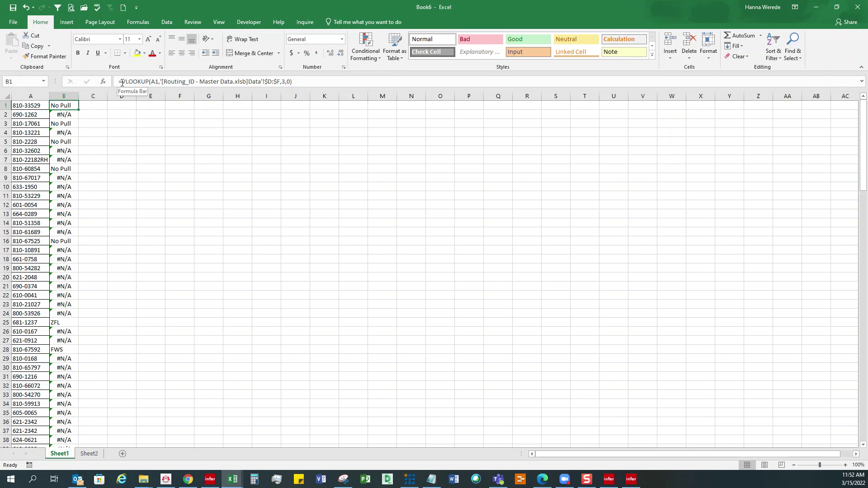
Insert IF(ISERROR( before B1's VLOOKUP and copy the VLOOKUP text
left_click(123, 81)
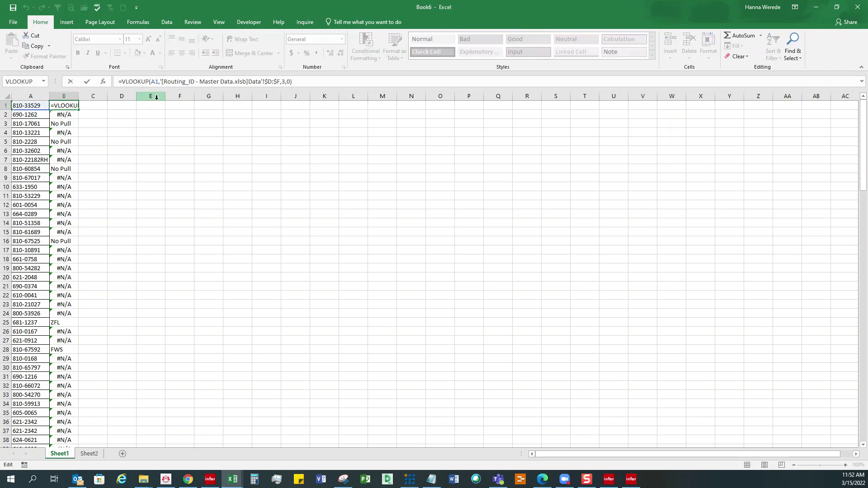
type("i")
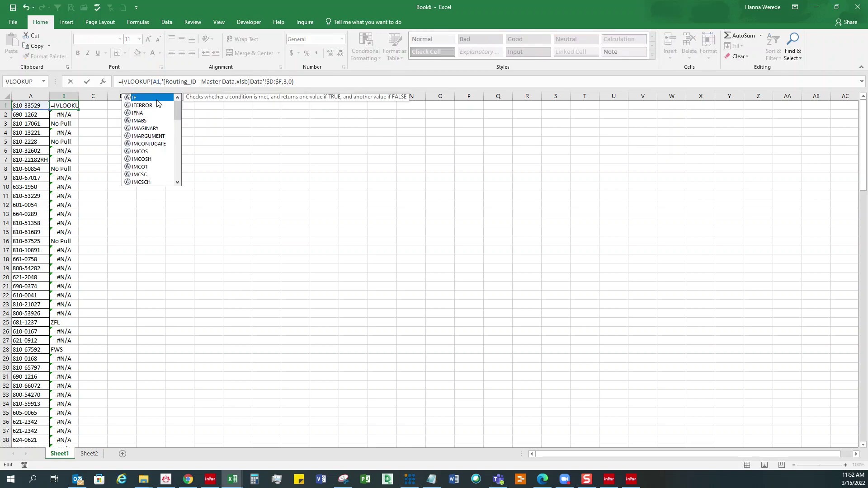
type("f")
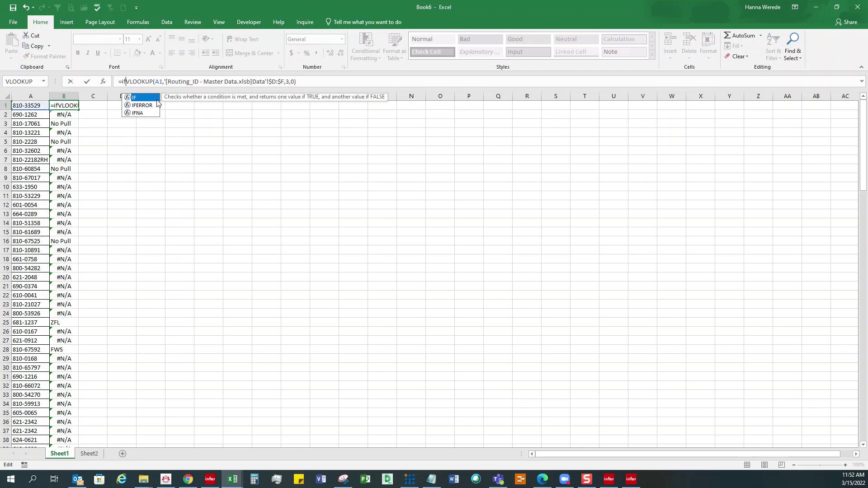
type("(")
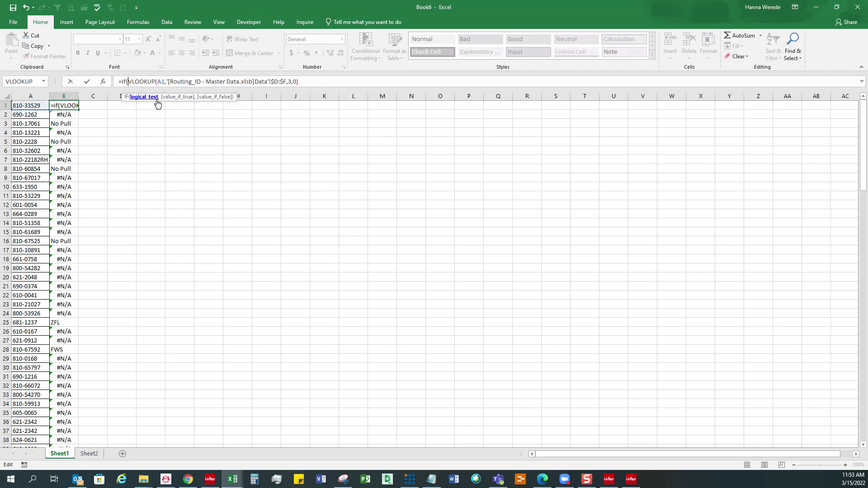
type("i")
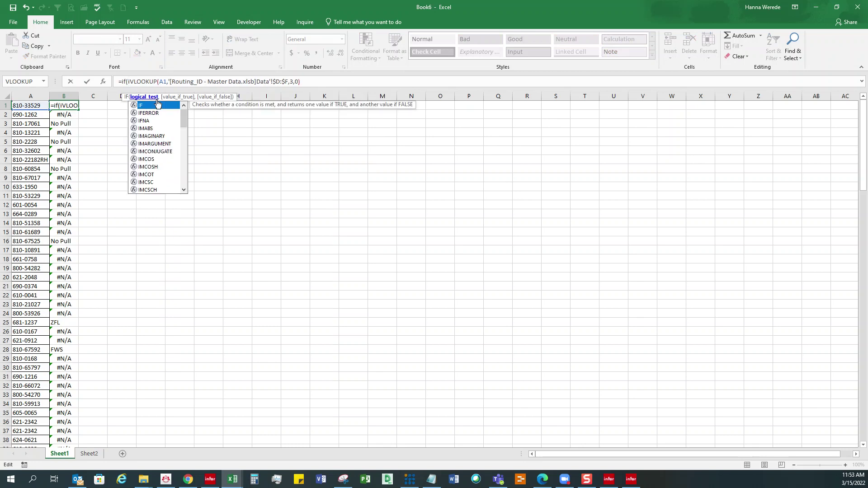
type("ser")
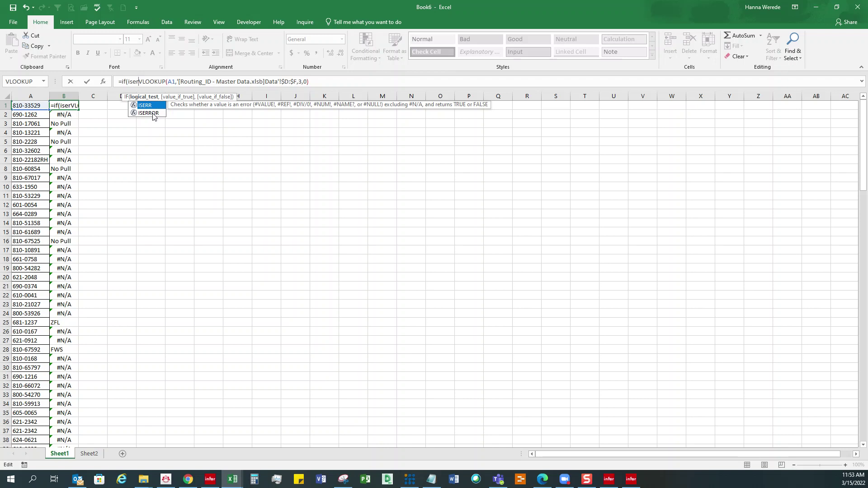
double_click(149, 113)
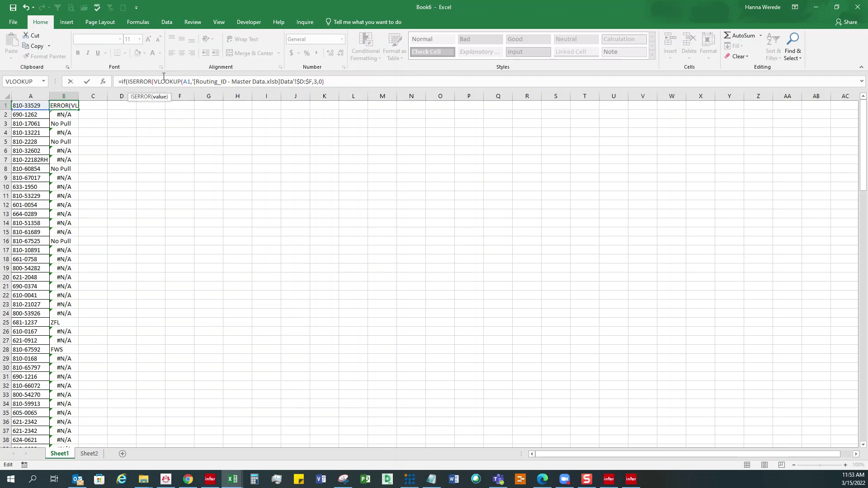
left_click_drag(325, 82, 150, 82)
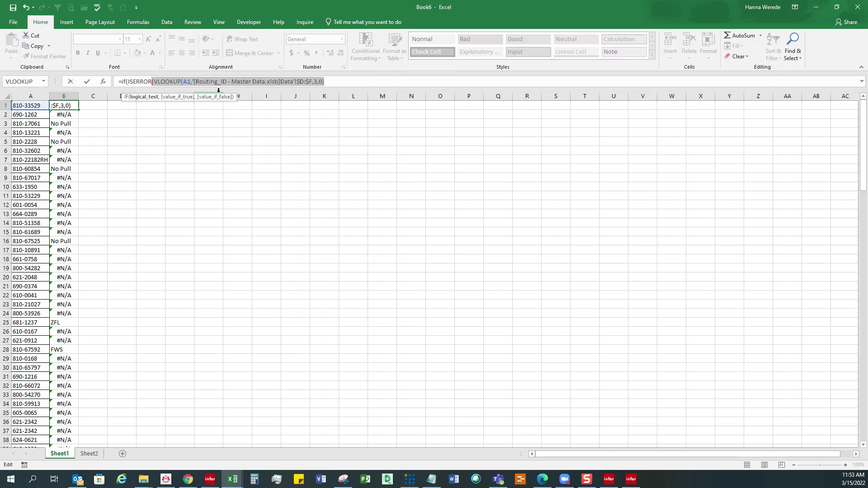
key("ctrl+c")
Finish B1 as IF(ISERROR(VLOOKUP(...)),"",VLOOKUP(...)) and commit it
left_click(330, 83)
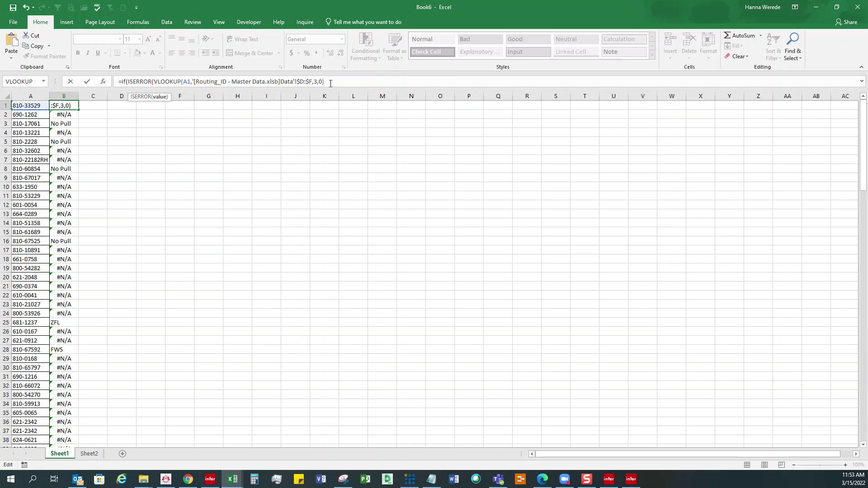
type(")")
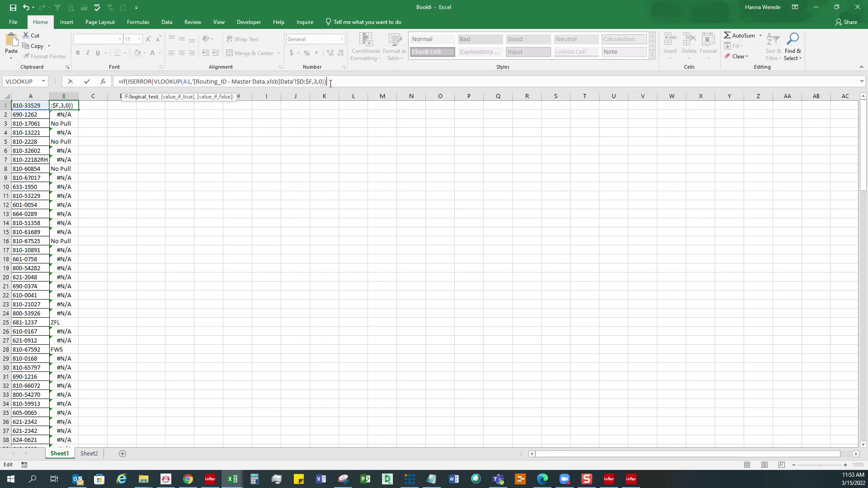
type(",")
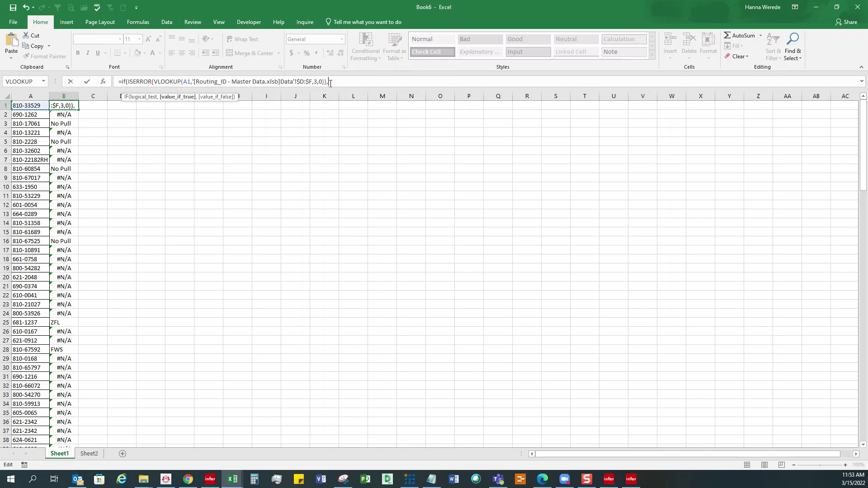
type("\"")
type("\"")
type(",")
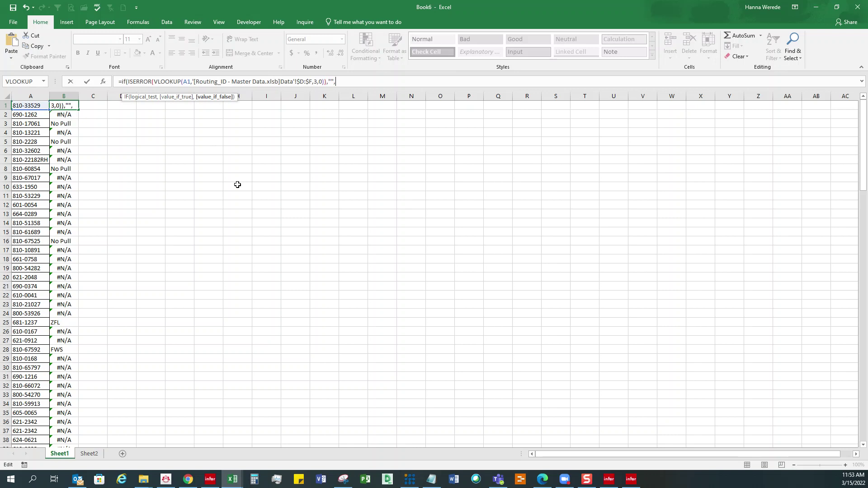
key("ctrl+v")
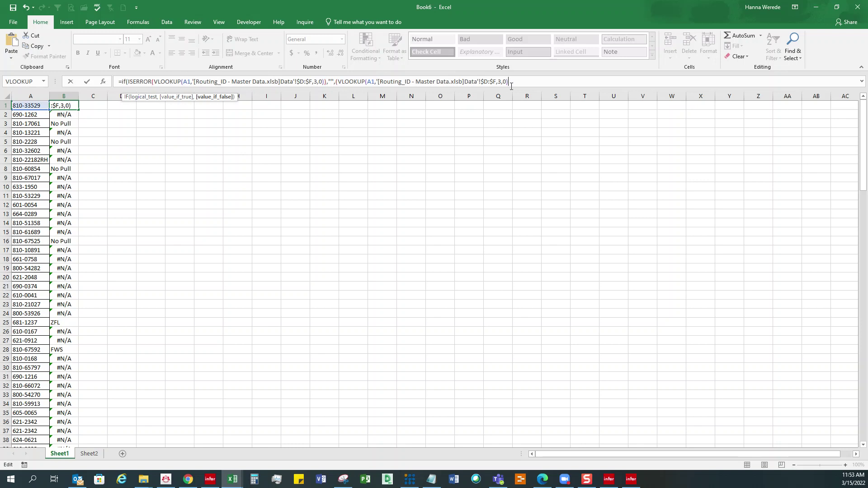
type(")")
key("Return")
key("Return")
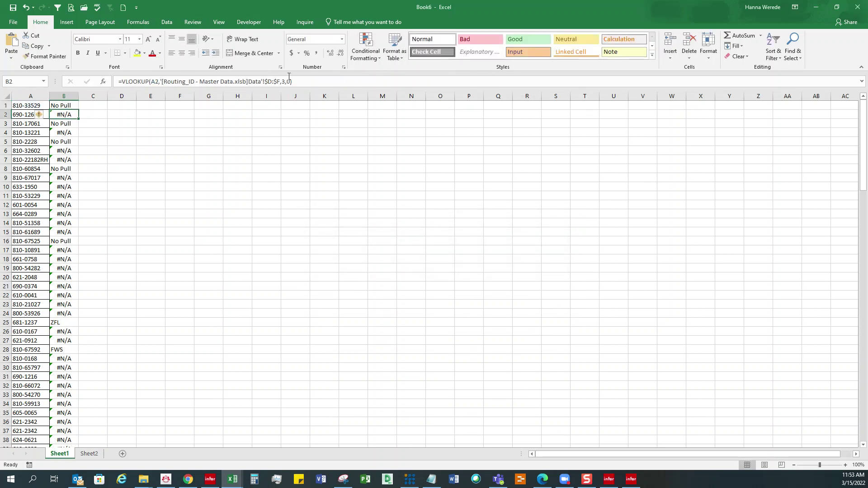
left_click(64, 105)
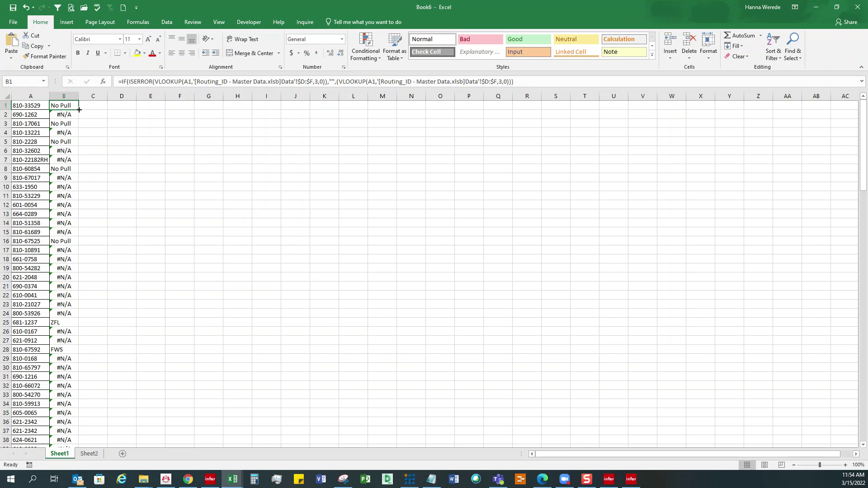
double_click(79, 110)
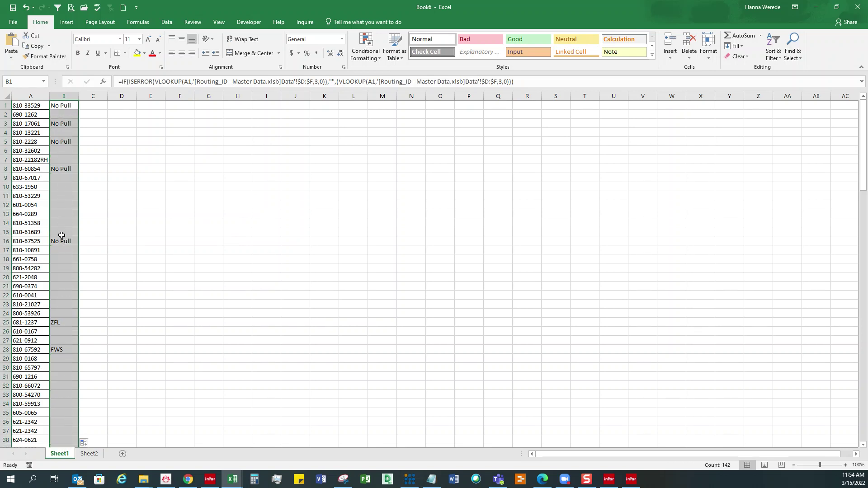
left_click(66, 197)
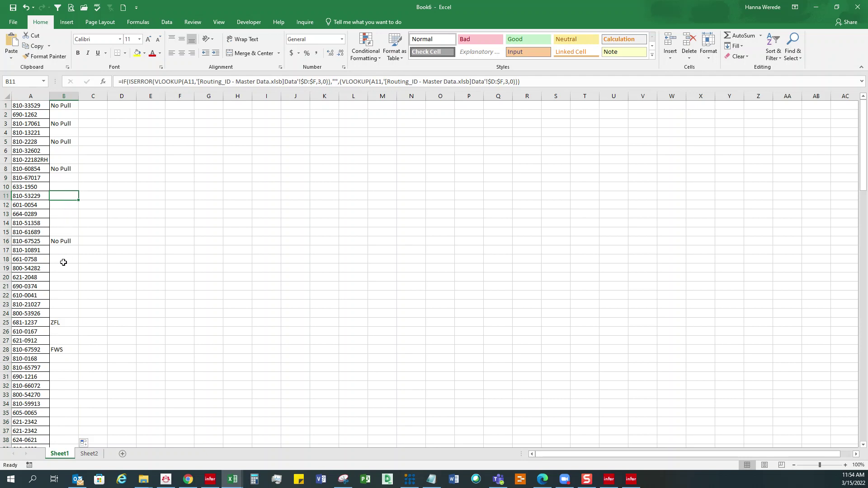
scroll(65, 268, "down", 1)
scroll(64, 268, "down", 2)
scroll(64, 271, "down", 1)
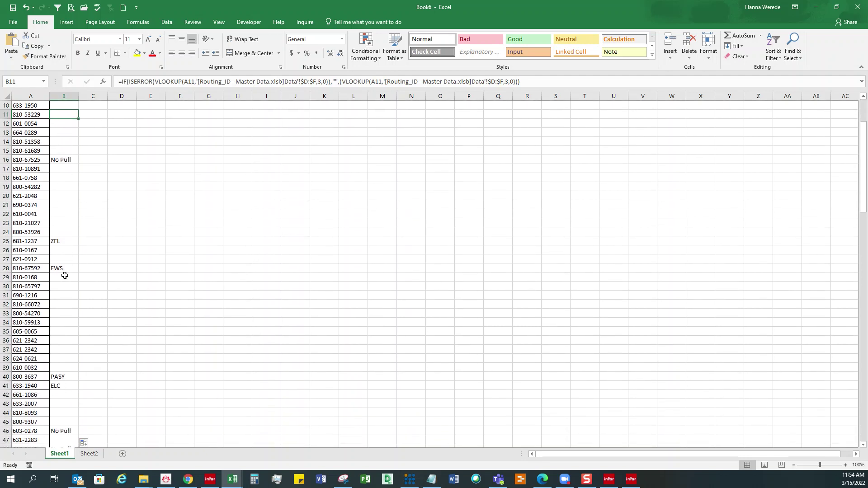
scroll(65, 274, "down", 3)
scroll(65, 276, "down", 2)
scroll(66, 275, "down", 5)
scroll(65, 275, "down", 6)
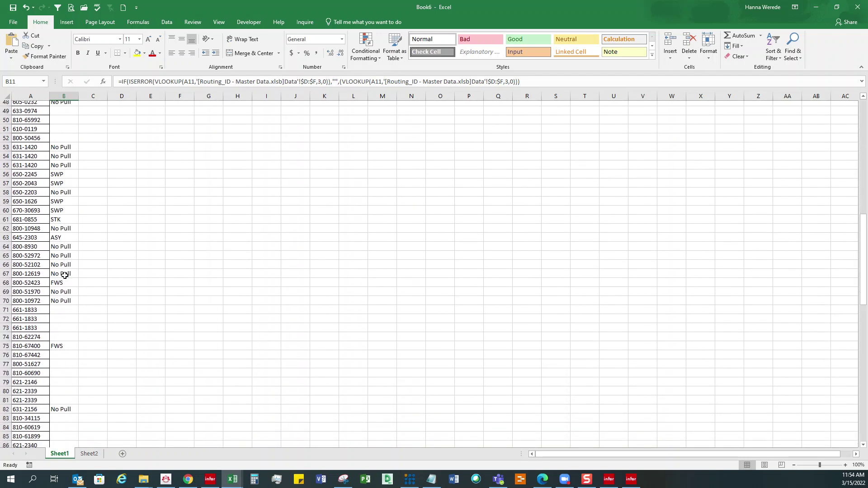
scroll(65, 275, "down", 5)
scroll(65, 275, "down", 5)
scroll(65, 275, "down", 5)
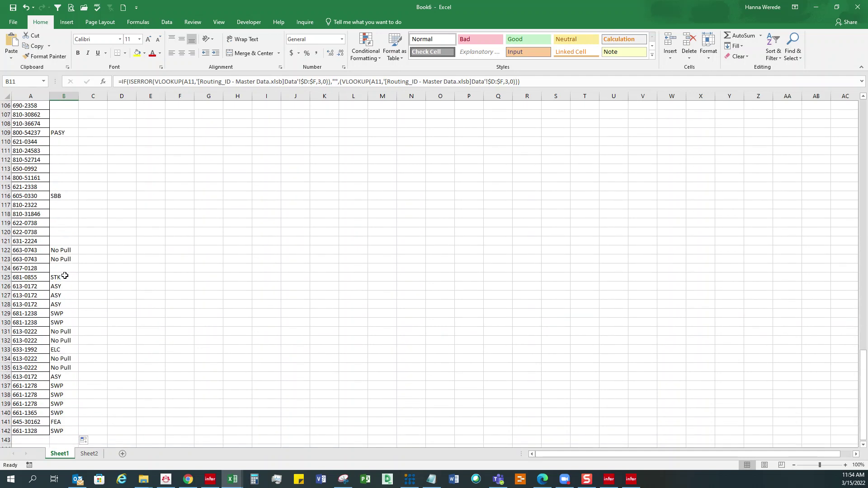
scroll(65, 275, "down", 6)
scroll(65, 275, "up", 6)
scroll(65, 275, "up", 7)
scroll(65, 275, "up", 8)
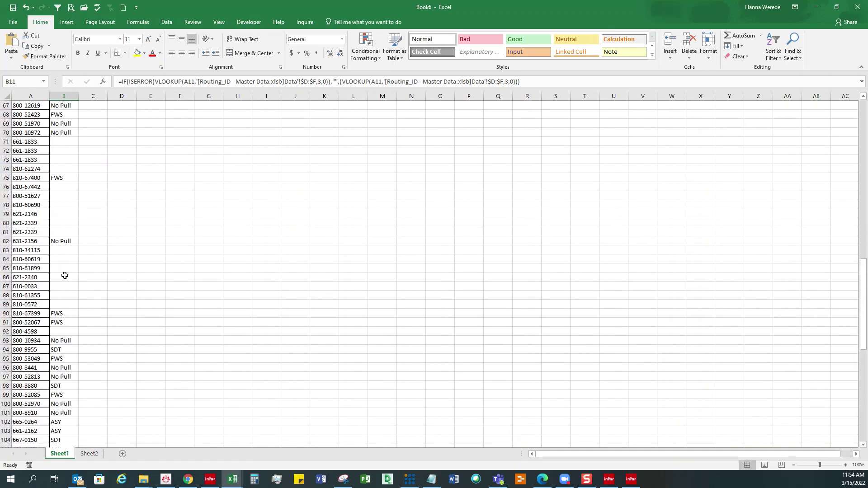
scroll(65, 275, "up", 8)
scroll(65, 275, "up", 7)
scroll(65, 275, "up", 5)
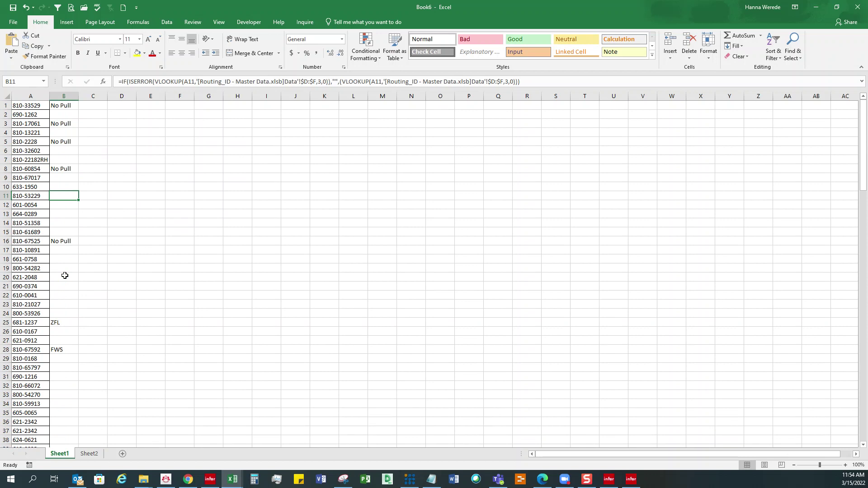
Put "YES" between the empty quotes in B1's IF(ISERROR) formula
left_click(61, 107)
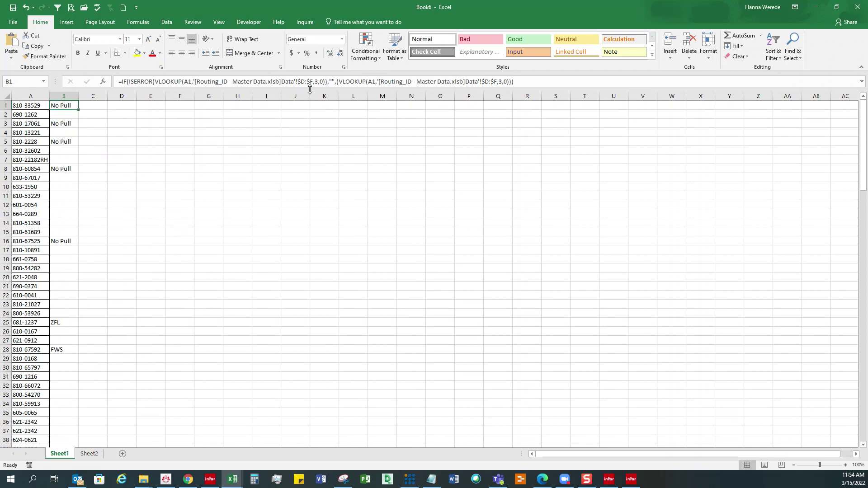
left_click(332, 81)
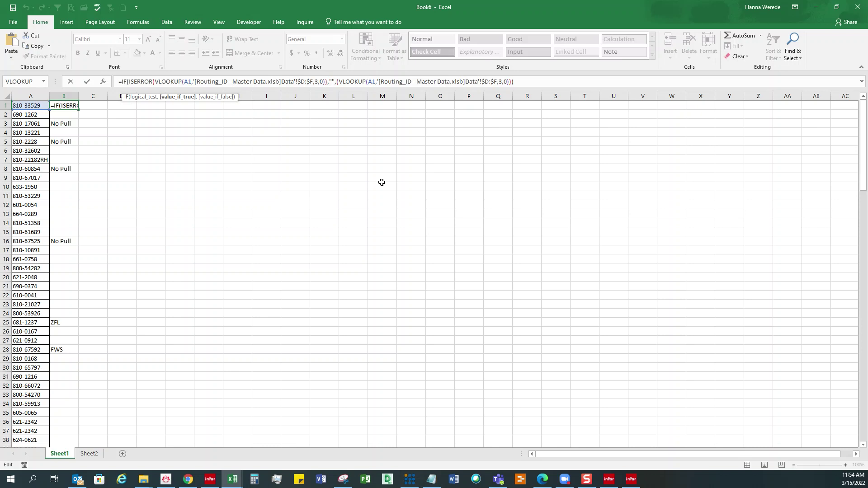
type("Y")
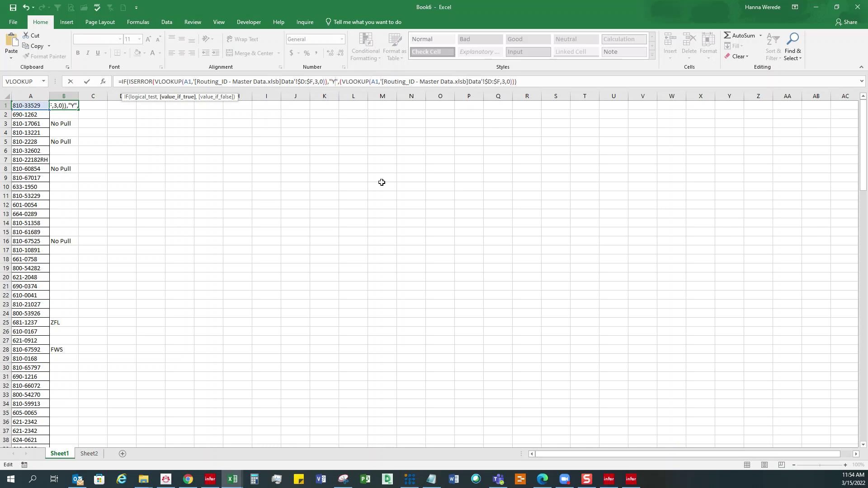
type("ES")
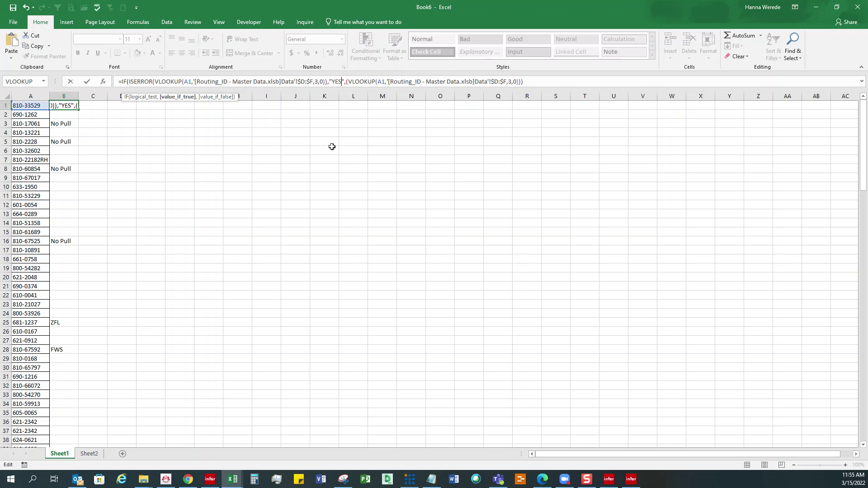
key("Return")
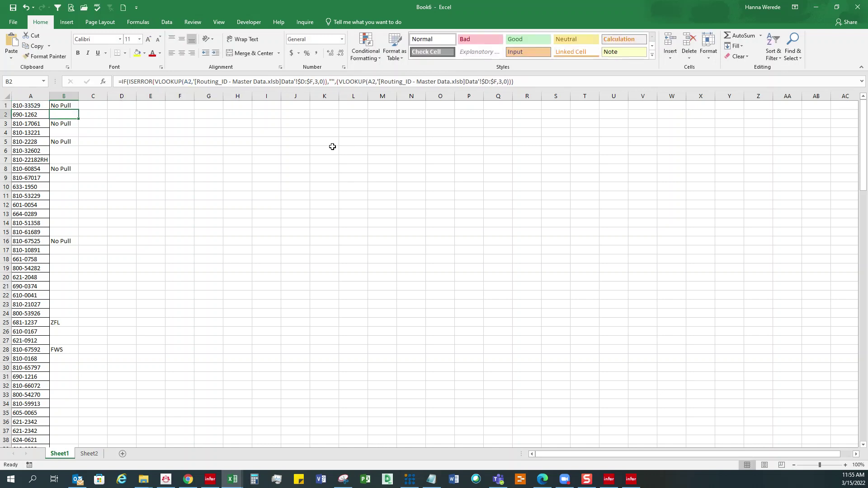
Fill B1's YES formula down column B and spot-check lower cells like B21 and B24
left_click(66, 105)
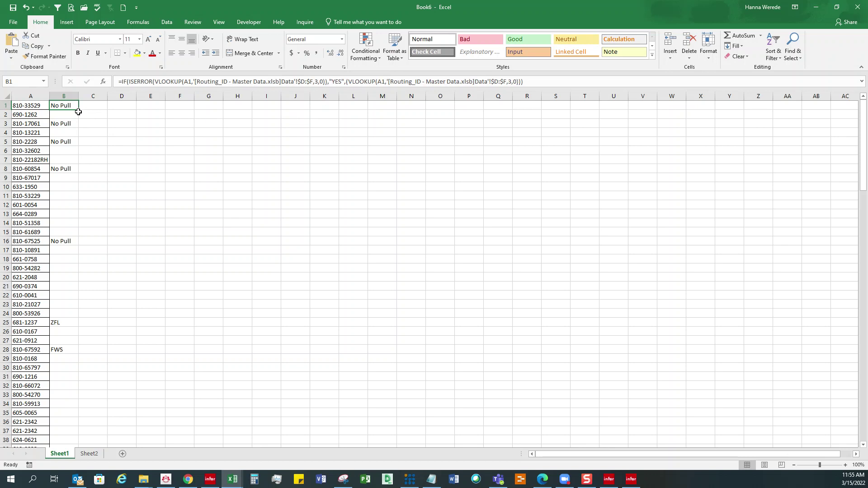
double_click(79, 111)
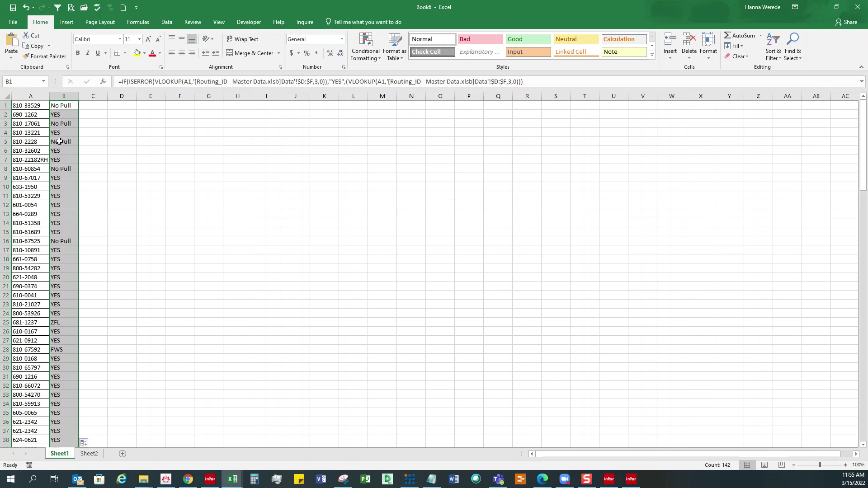
left_click(63, 202)
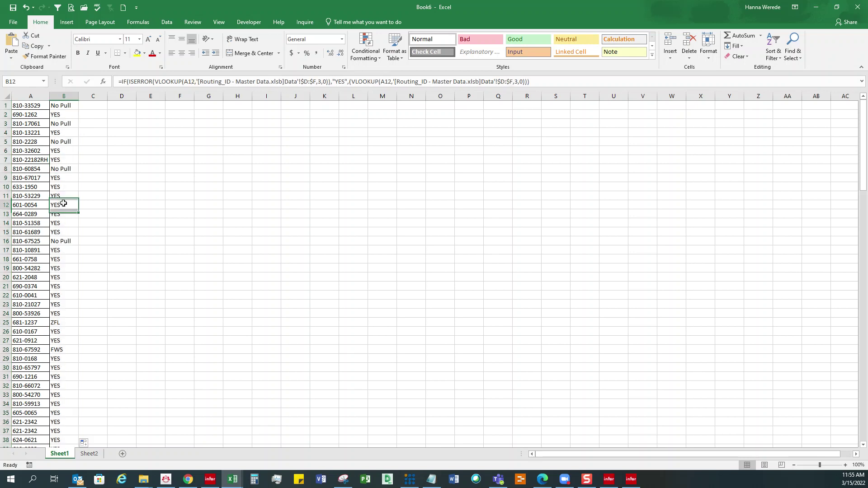
left_click(63, 266)
left_click(65, 288)
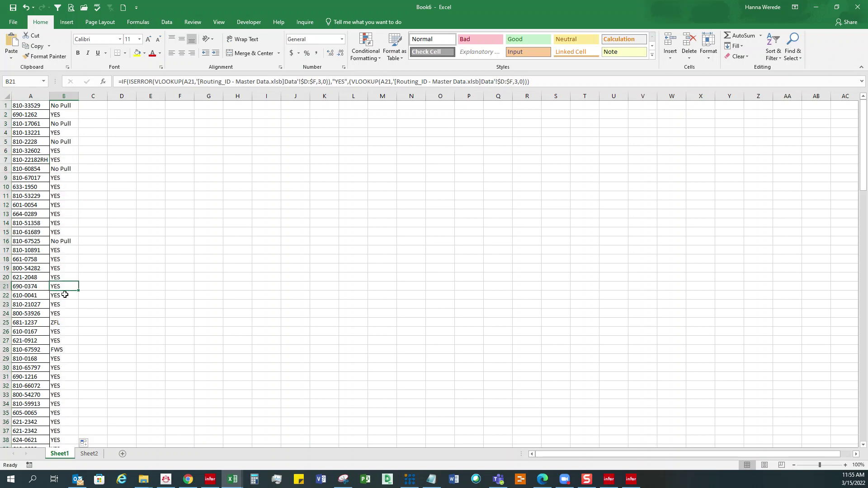
left_click(63, 315)
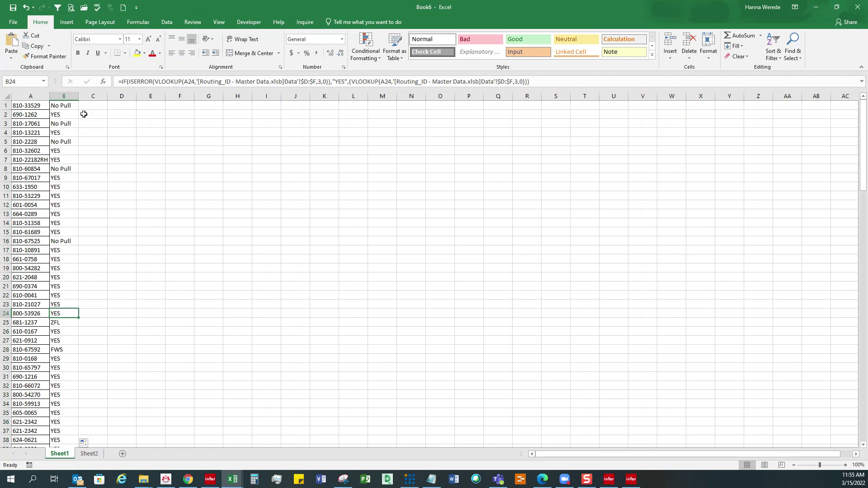
left_click(68, 105)
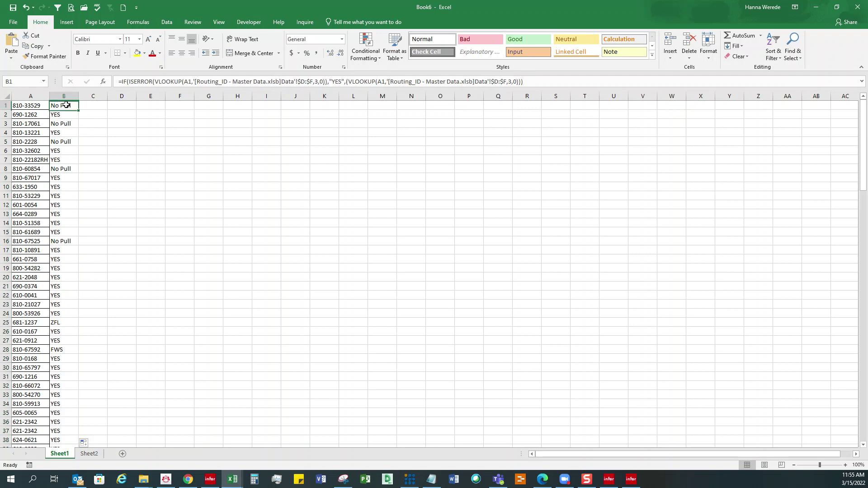
left_click(340, 81)
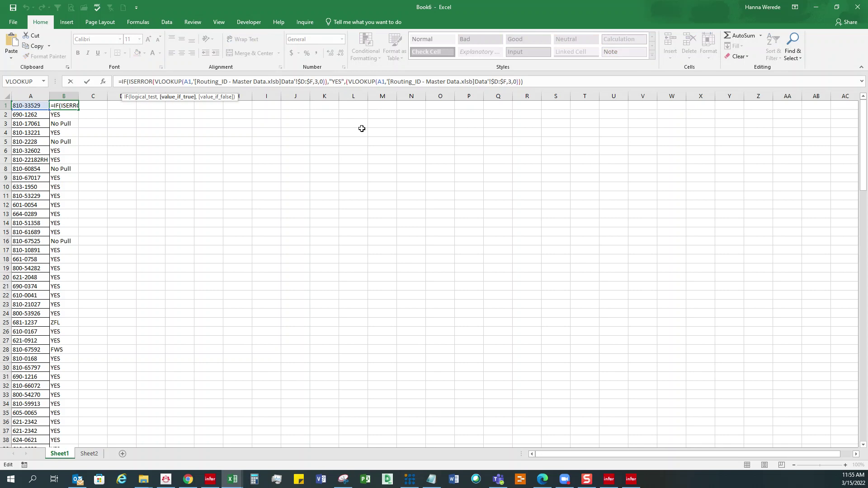
Replace YES with 21 in B1's formula and fill it down column B
key("BackSpace")
key("BackSpace")
key("BackSpace")
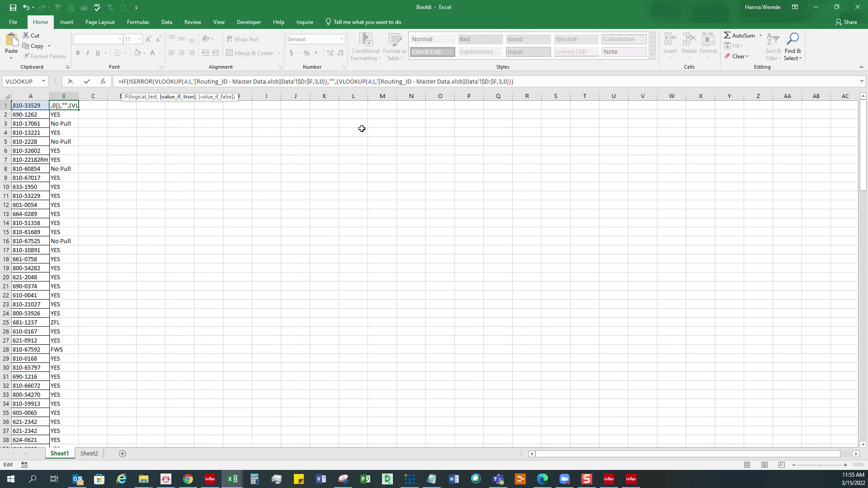
type("21")
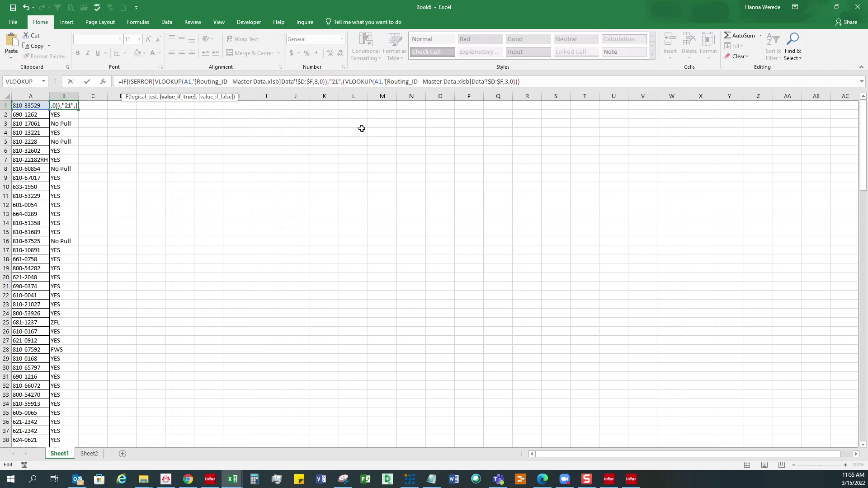
key("Return")
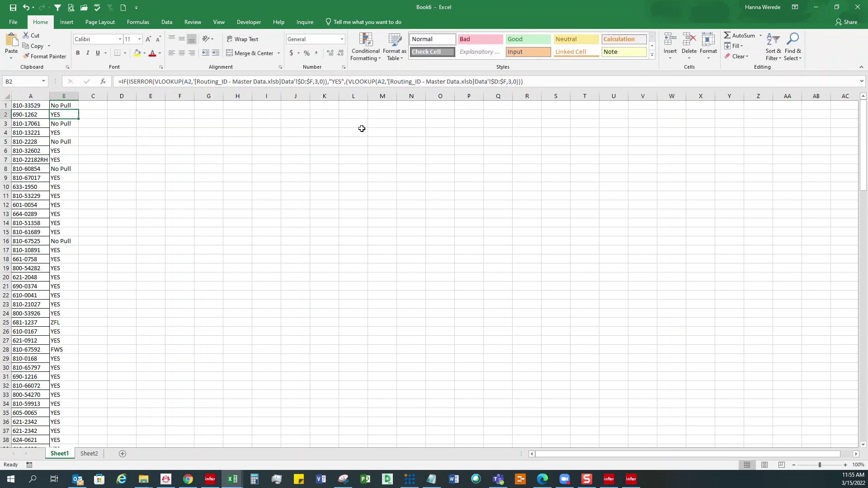
left_click(59, 107)
double_click(73, 108)
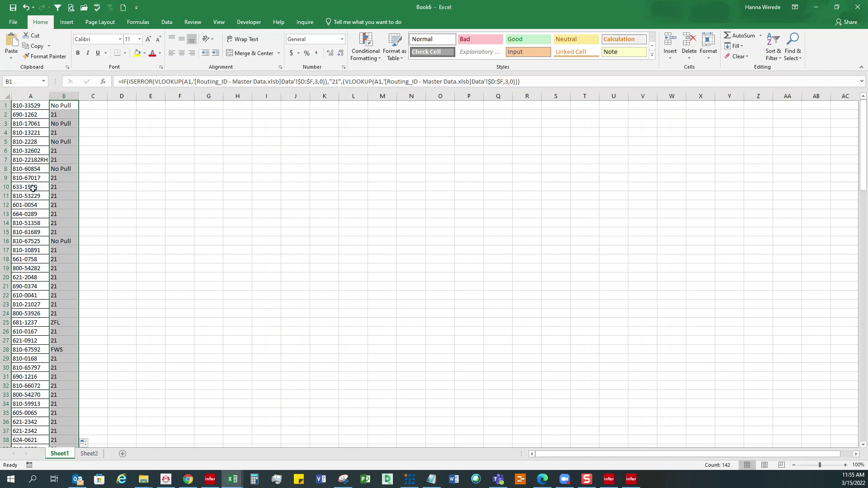
Remove the 21 to restore empty quotes in B1's formula and refill column B
left_click(61, 105)
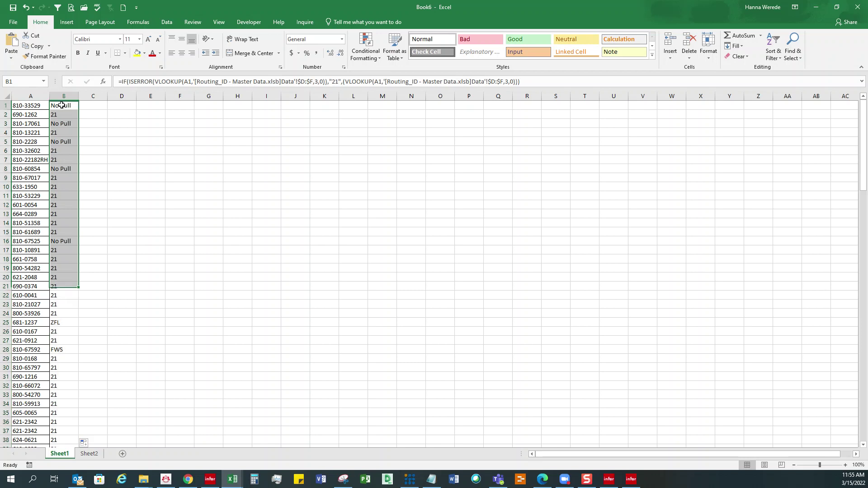
left_click(340, 83)
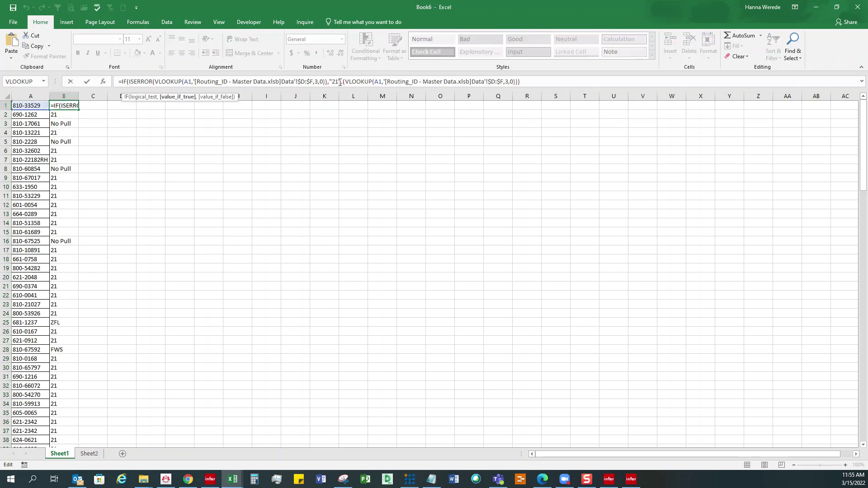
key("Return")
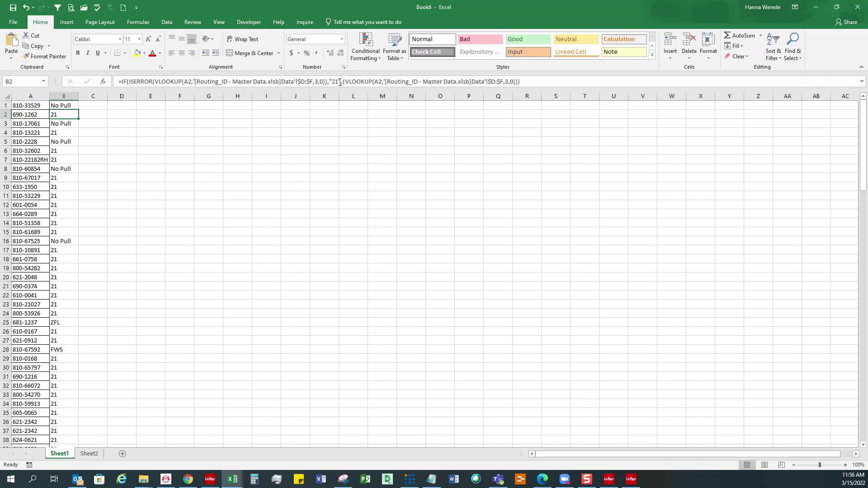
left_click(63, 104)
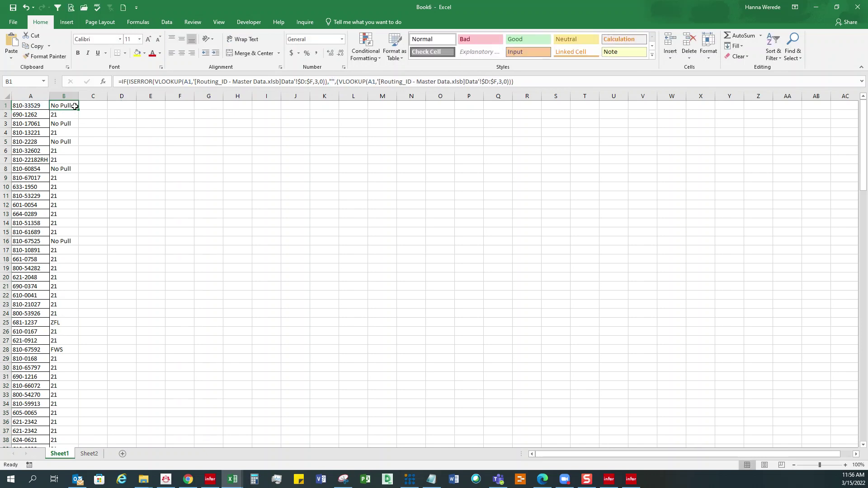
double_click(78, 109)
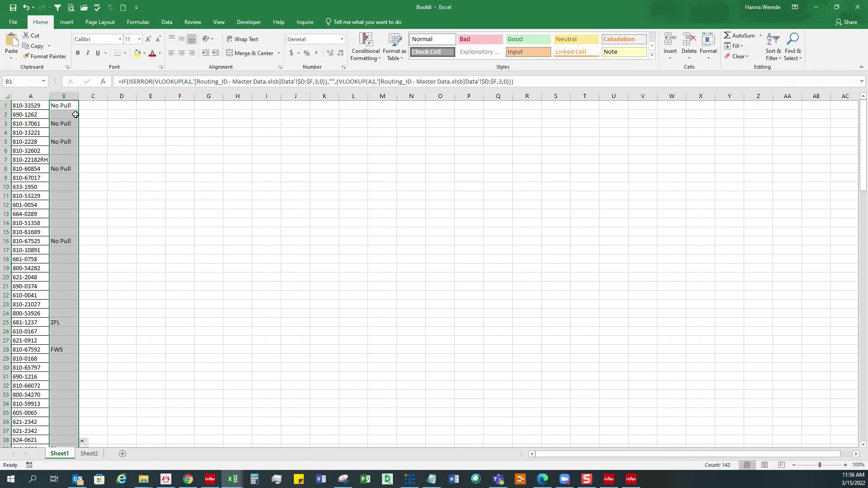